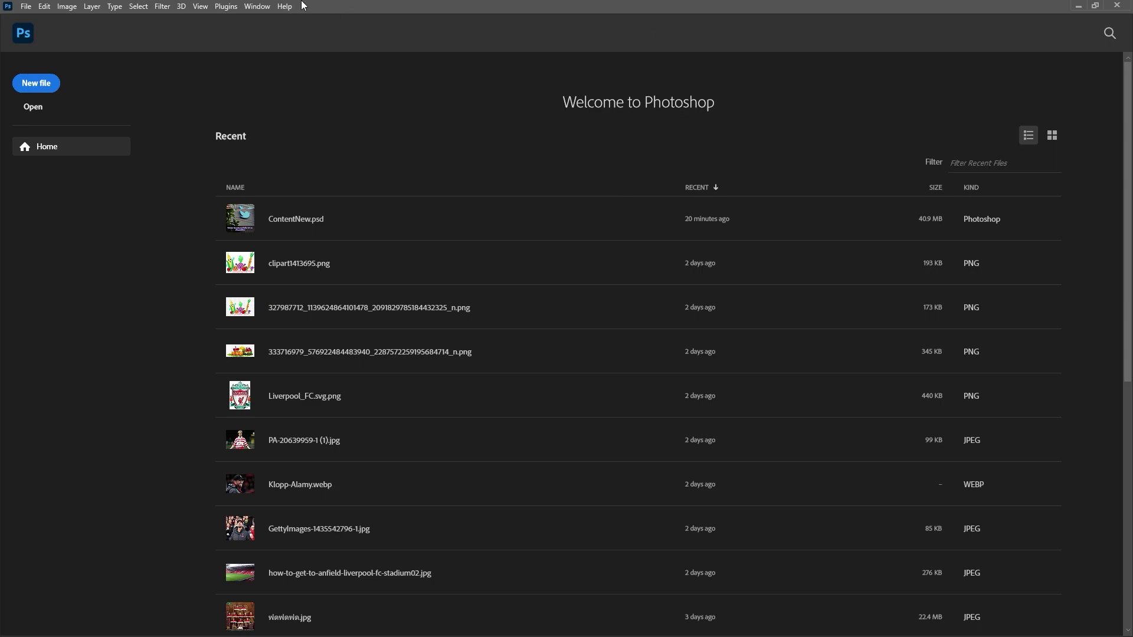
- Open the GettyImages footballer JPG from the Home screen
left_click(36, 108)
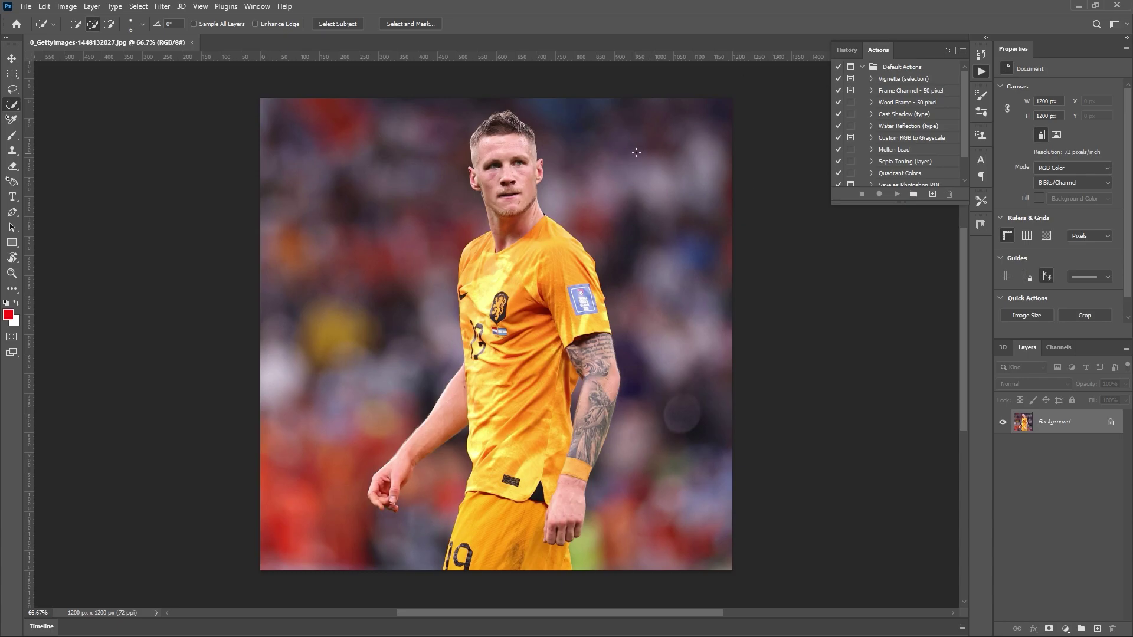
- Convert the locked Background layer into the editable regular layer Layer 0
key("v")
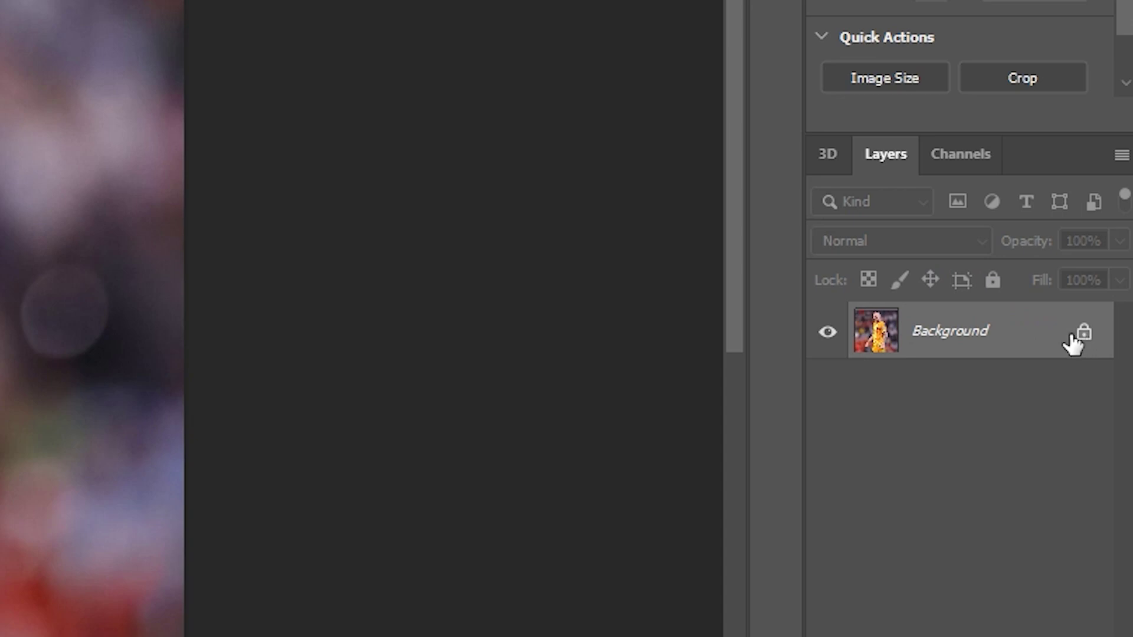
double_click(986, 332)
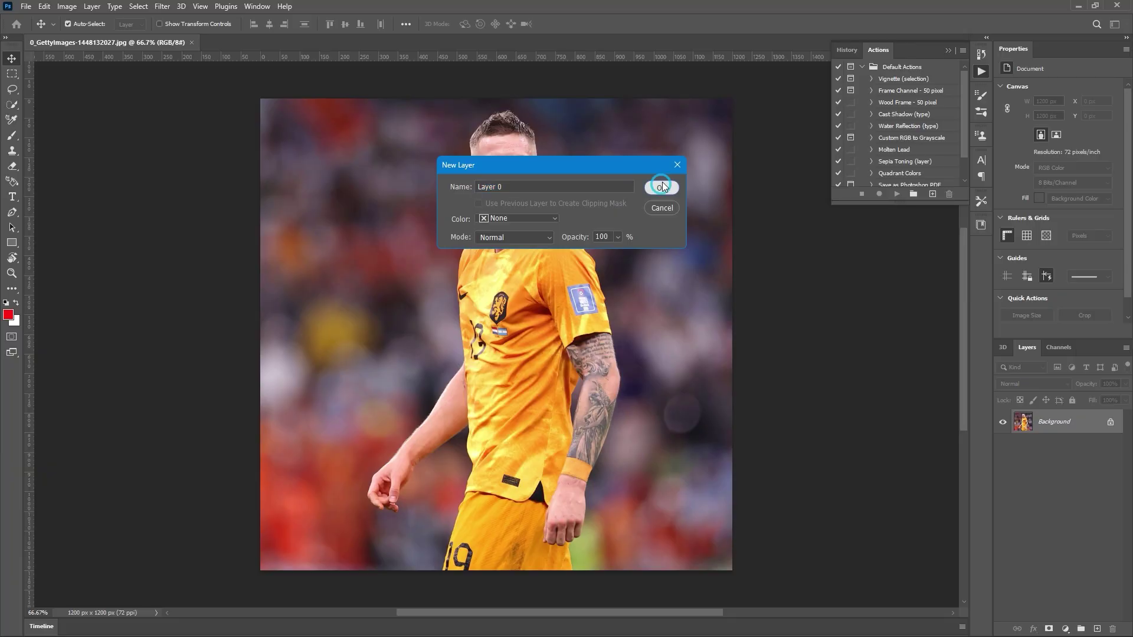
left_click(663, 183)
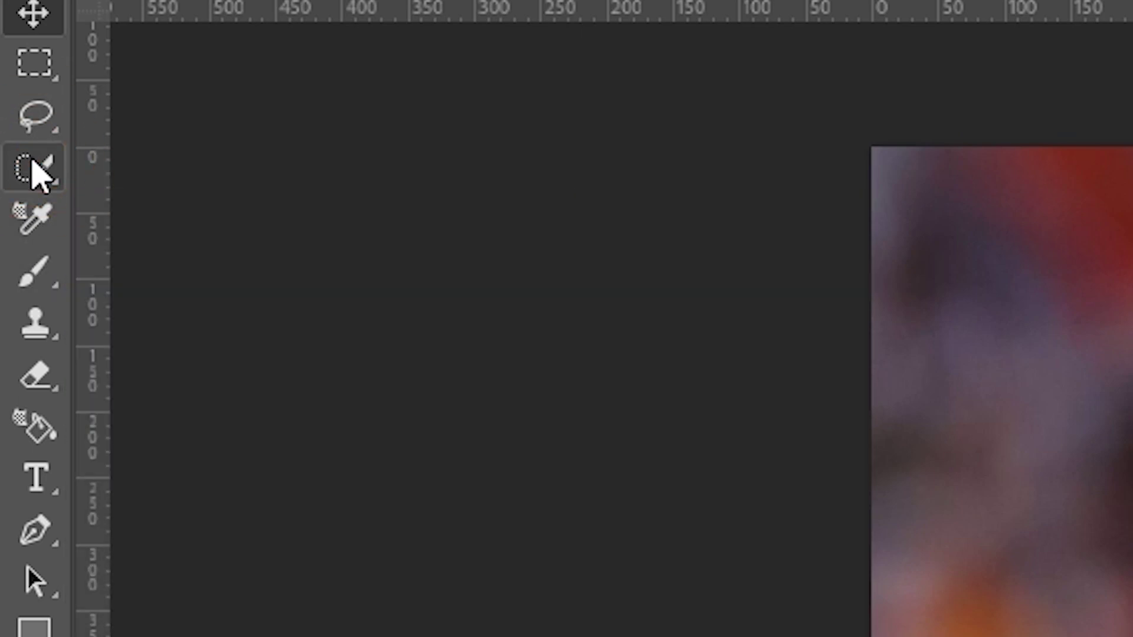
- With the Magic Wand tool active, use Select Subject to outline the footballer
right_click(35, 113)
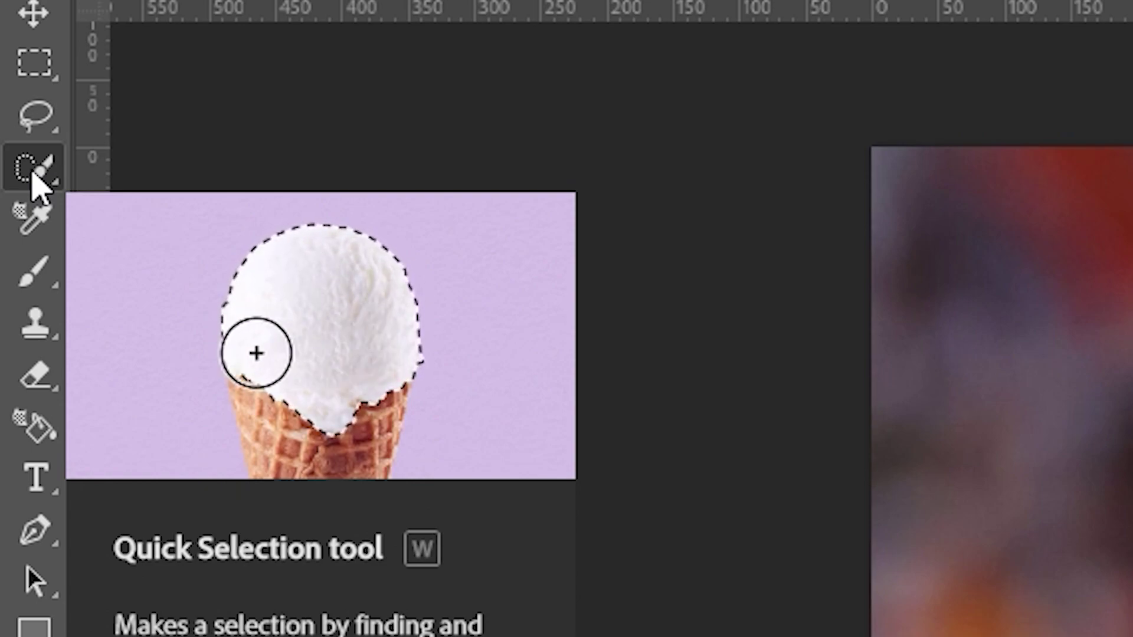
right_click(33, 172)
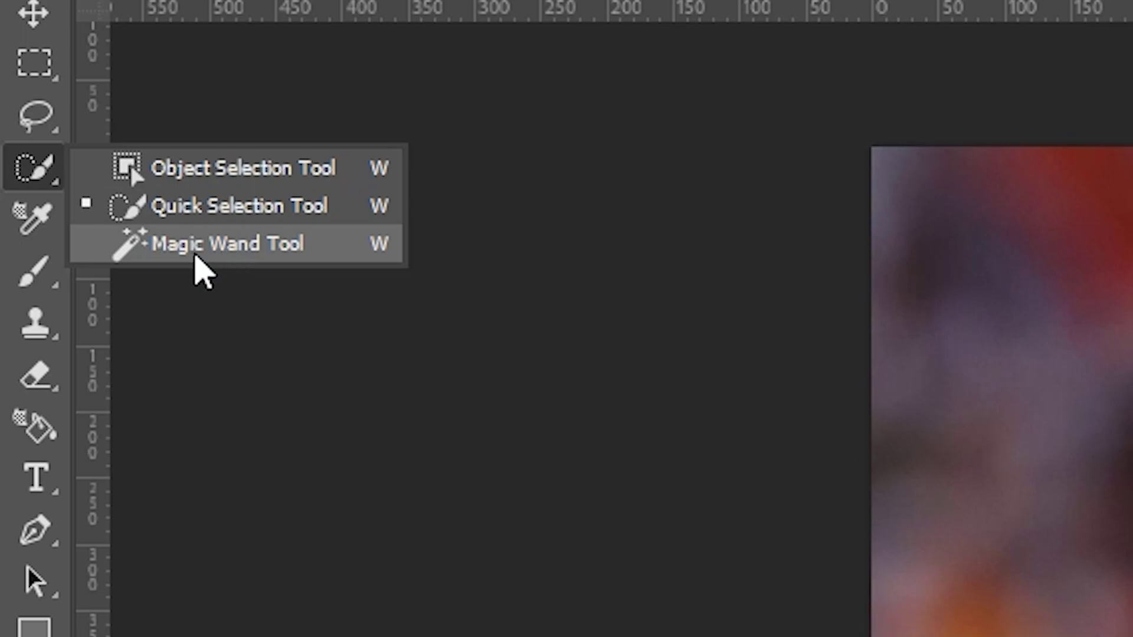
left_click(196, 258)
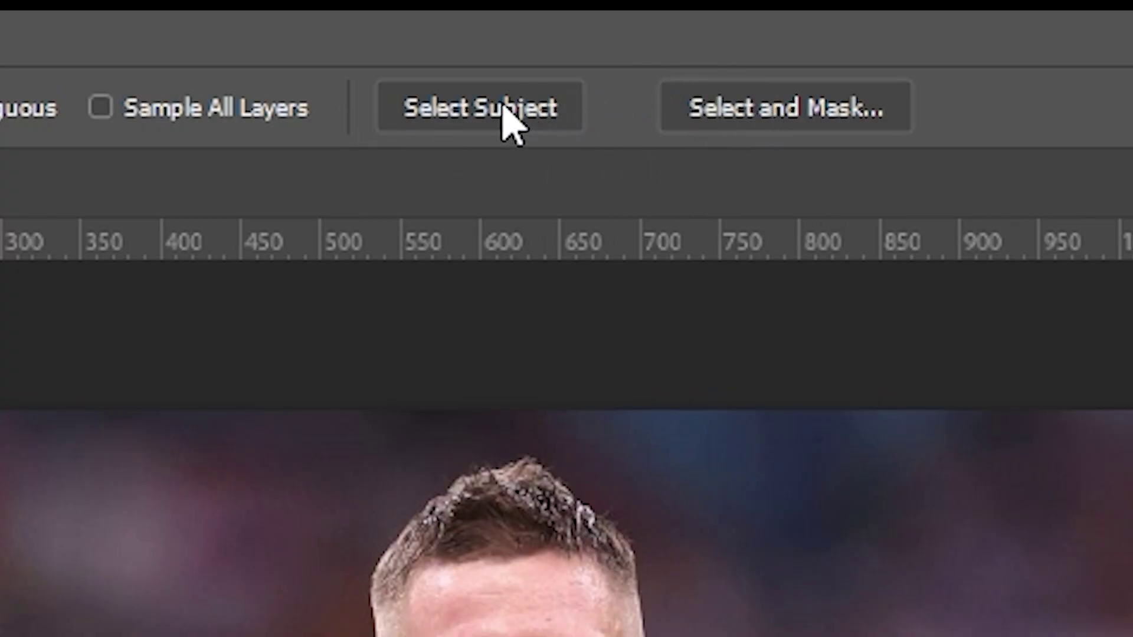
left_click(505, 109)
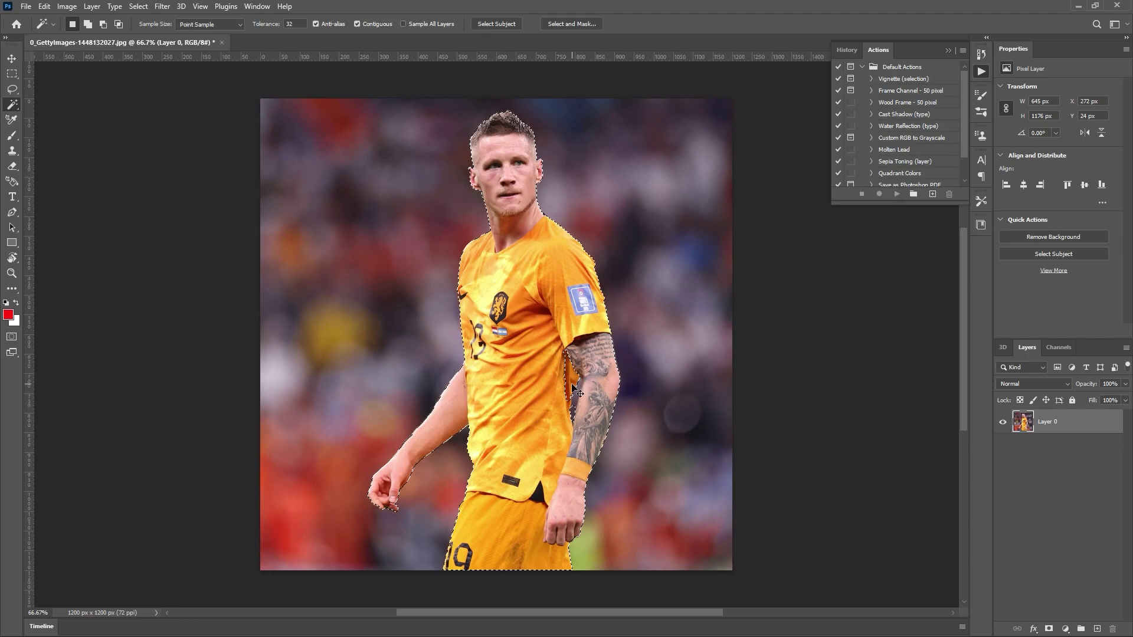
- Zoom in and subtract the background gap between jersey and forearm using Quick Selection
key("ctrl+plus")
key("ctrl+plus")
left_click_drag(767, 377, 569, 113)
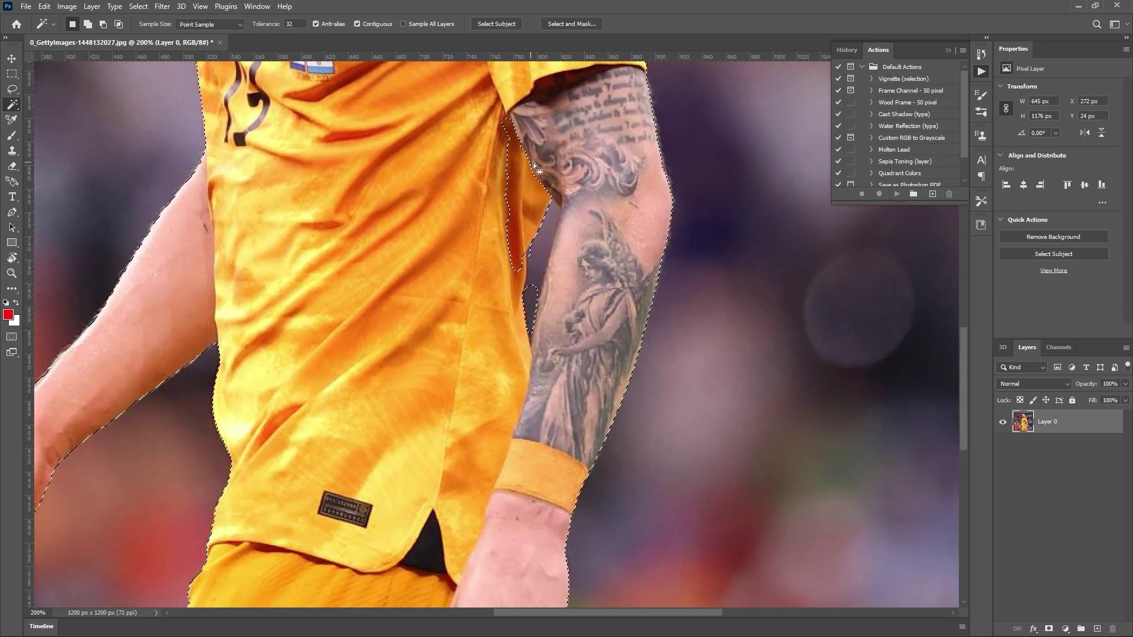
left_click_drag(533, 161, 551, 257)
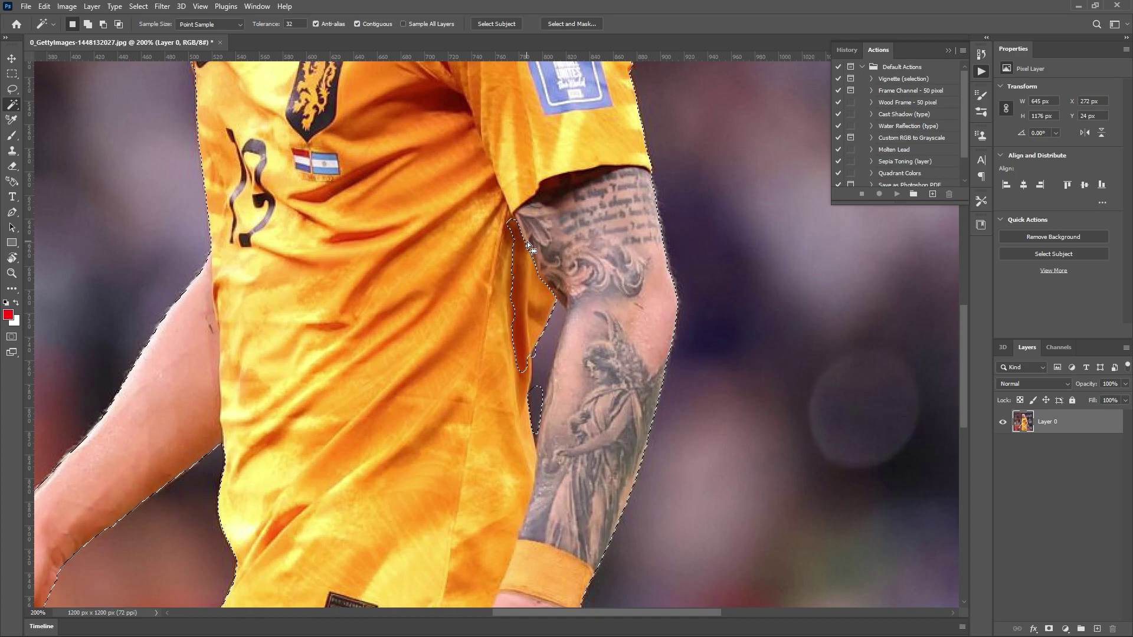
right_click(11, 108)
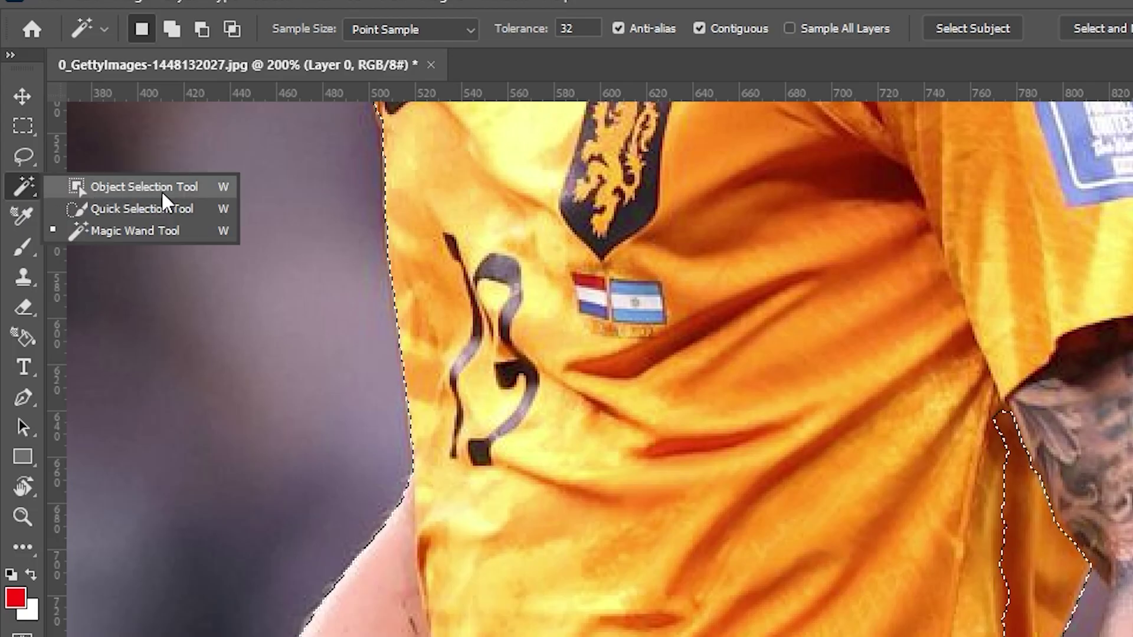
left_click(131, 211)
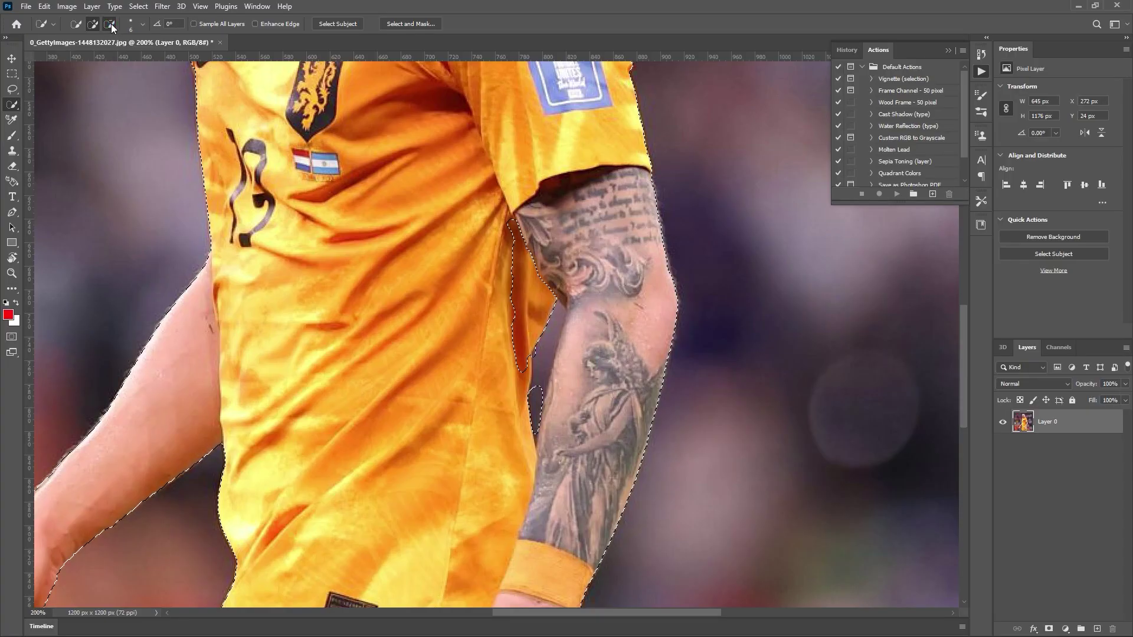
left_click(111, 24)
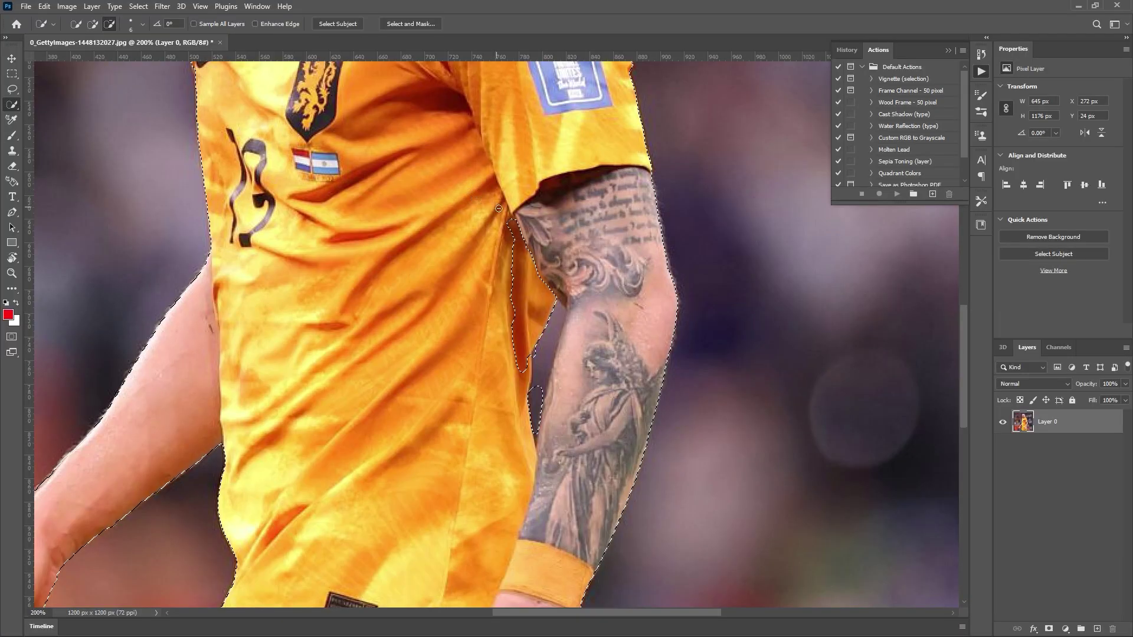
mouse_move(506, 220)
left_mouse_down()
mouse_move(511, 329)
mouse_move(533, 384)
mouse_move(552, 309)
mouse_move(560, 314)
left_mouse_up()
- Add back the missing area and reshape the selection edge near the armpit
left_click(93, 24)
left_click_drag(511, 221, 509, 245)
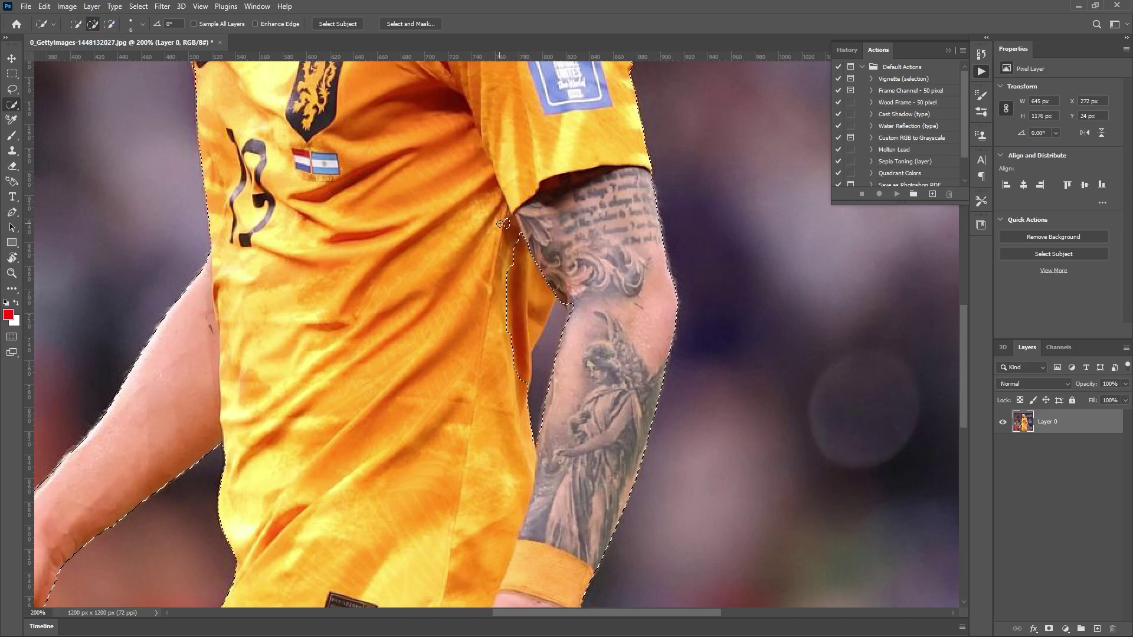
mouse_move(512, 292)
left_mouse_down()
mouse_move(543, 268)
mouse_move(509, 325)
mouse_move(541, 307)
left_mouse_up()
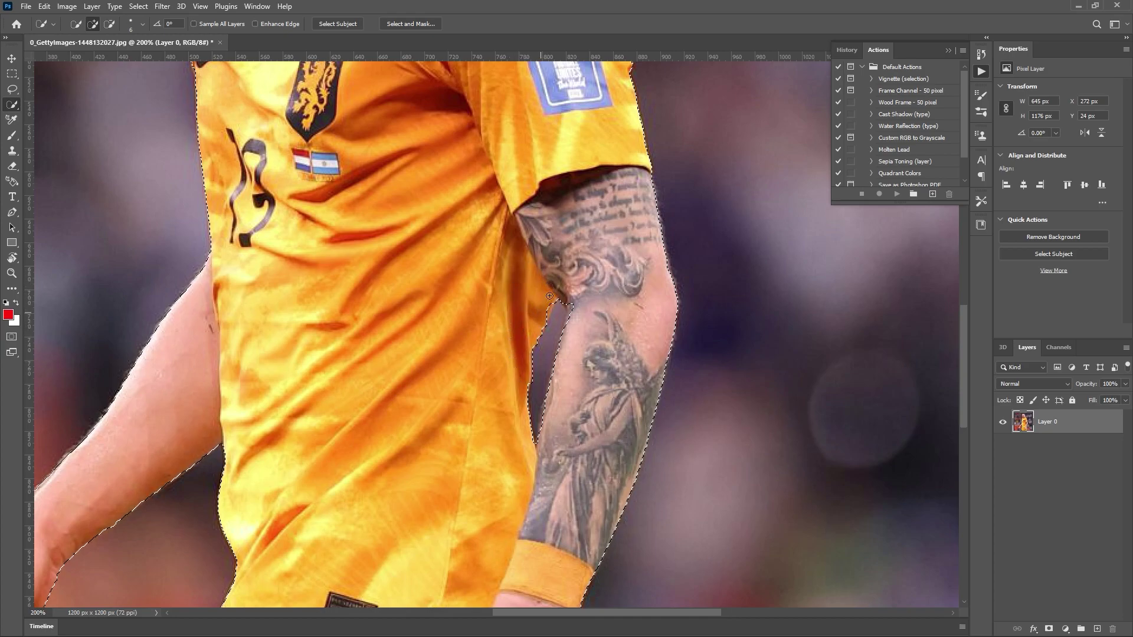
key("ctrl+minus")
key("ctrl+minus")
left_click_drag(512, 241, 579, 298)
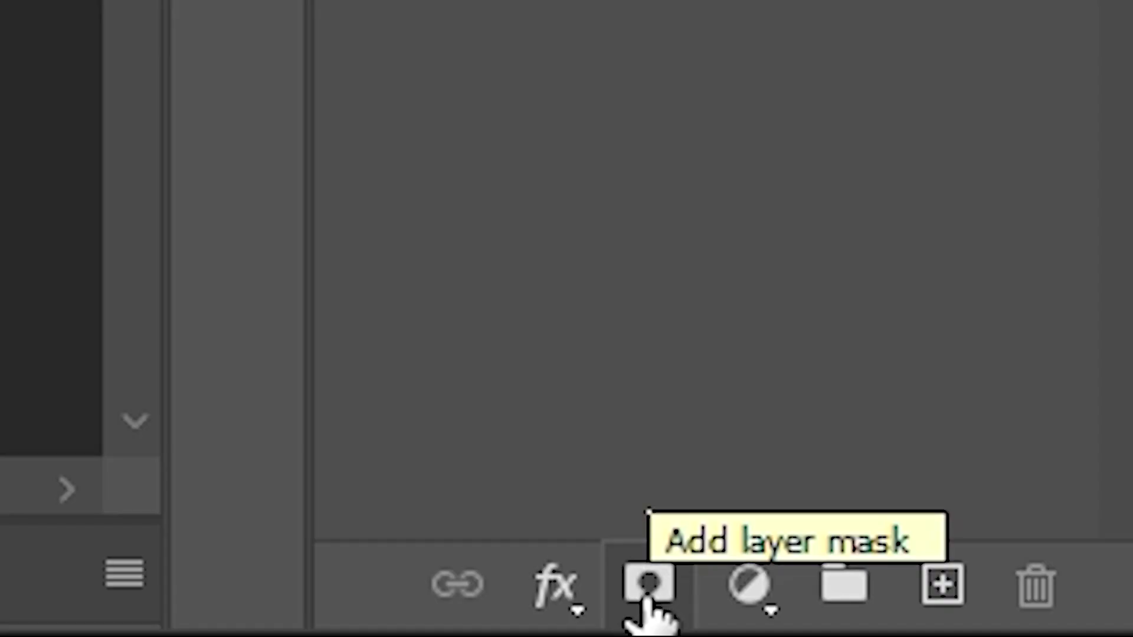
- Add a layer mask from the selection to cut out the player, test-moving then undoing
left_click(647, 601)
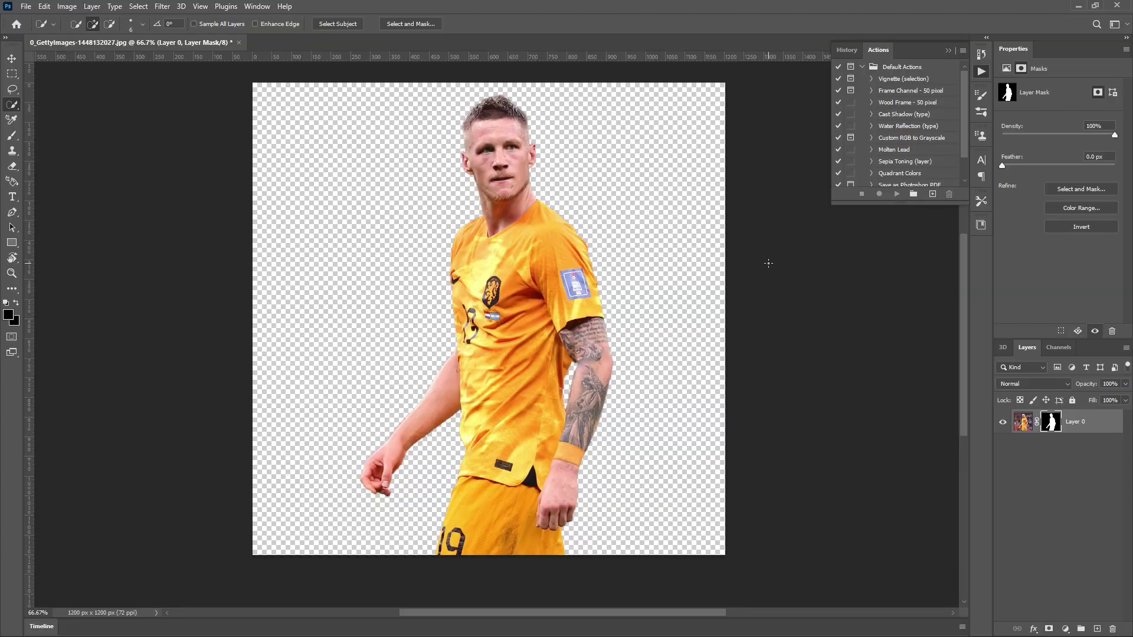
left_click(14, 60)
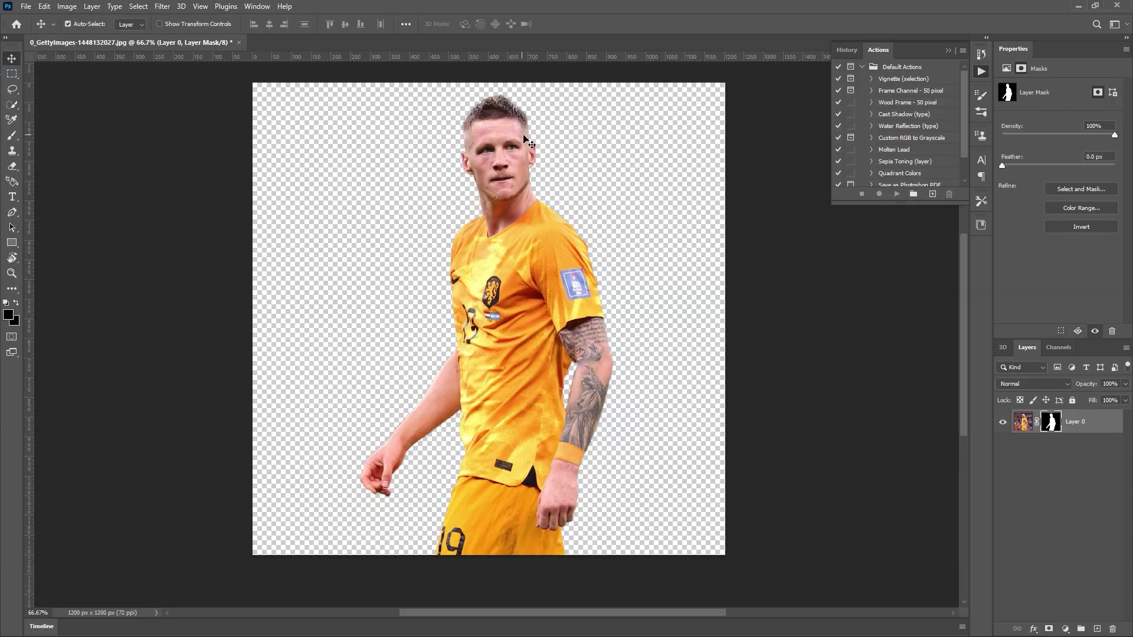
left_click_drag(503, 197, 562, 178)
key("ctrl+z")
- Create a new layer below Layer 0 and fill it with a bright red colour
left_click(1097, 629)
left_click_drag(1054, 425, 1053, 463)
key("shift+F5")
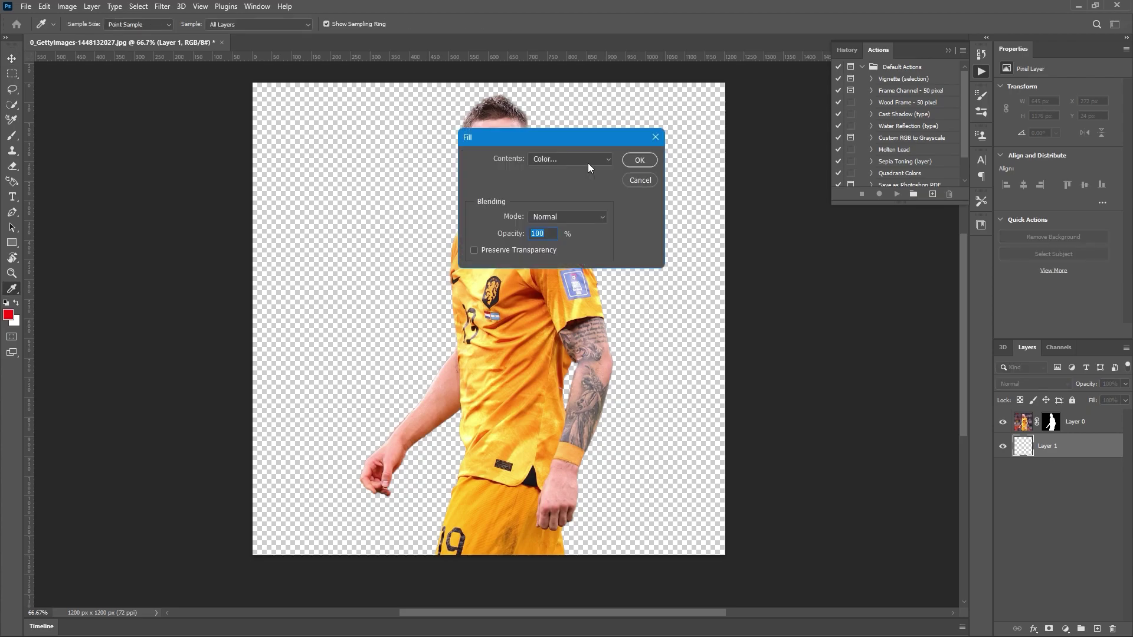
left_click(588, 160)
left_click(566, 185)
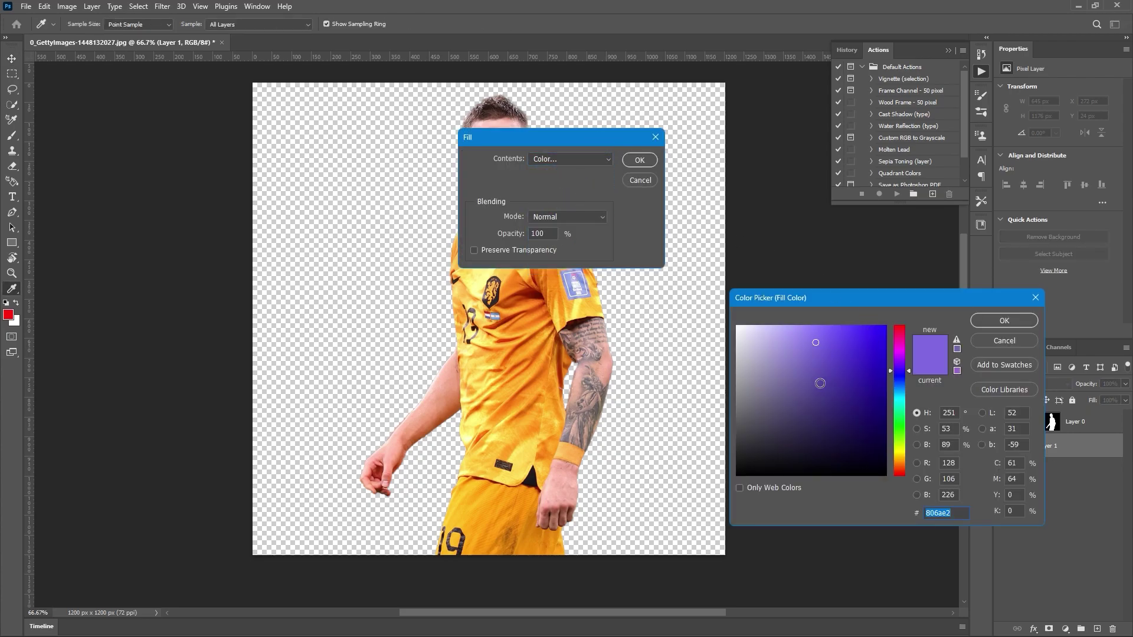
left_click_drag(812, 376, 866, 325)
left_click(901, 334)
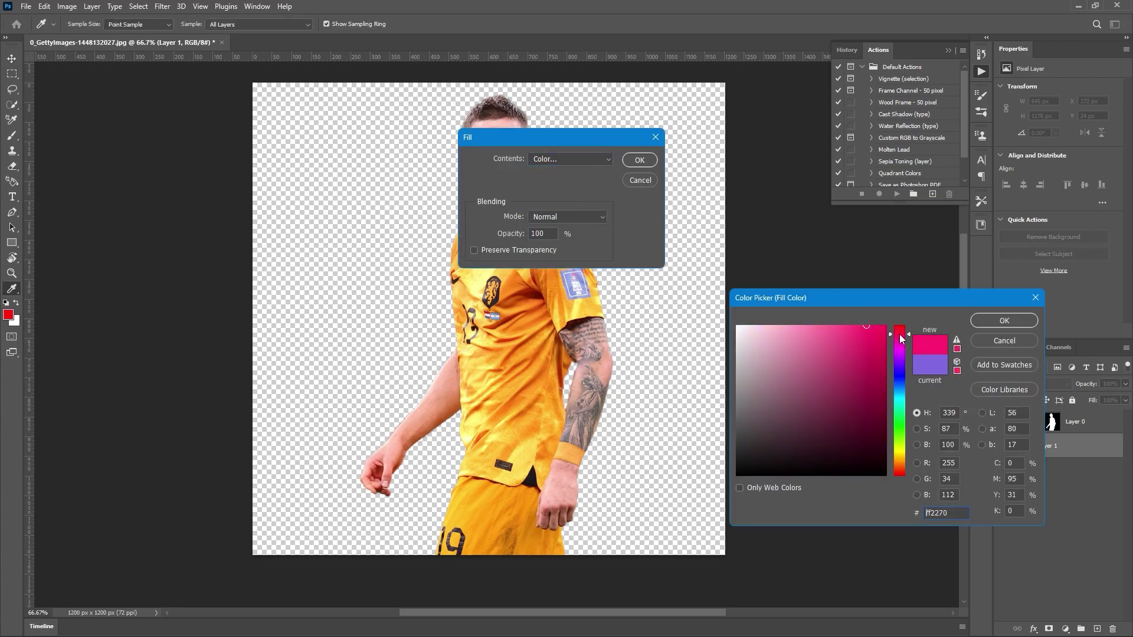
key("Return")
left_click(640, 161)
key("v")
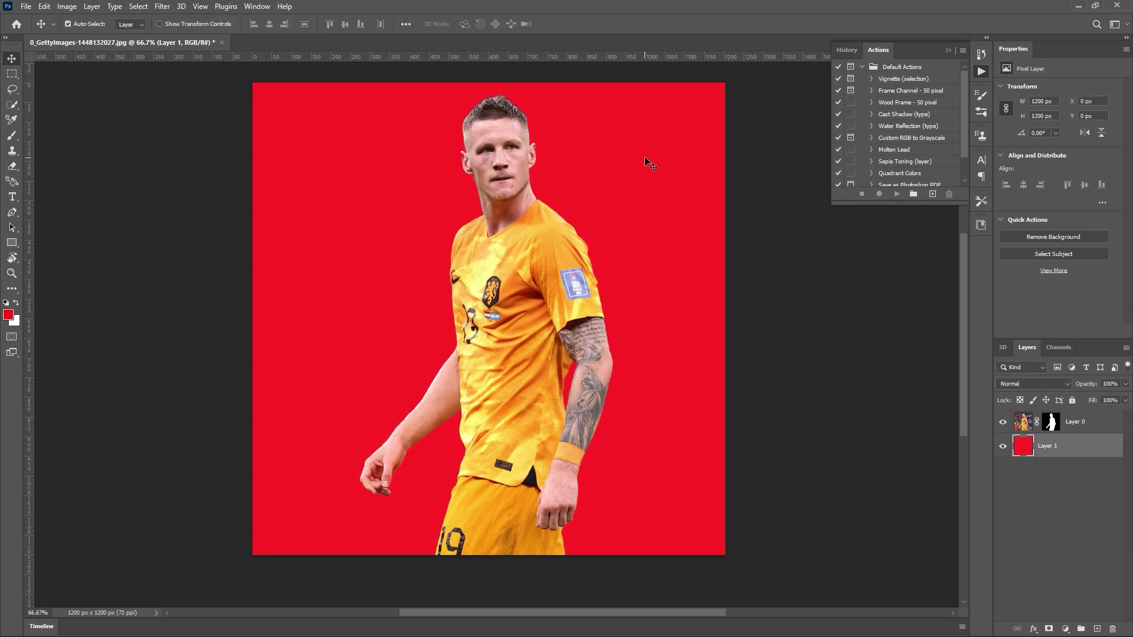